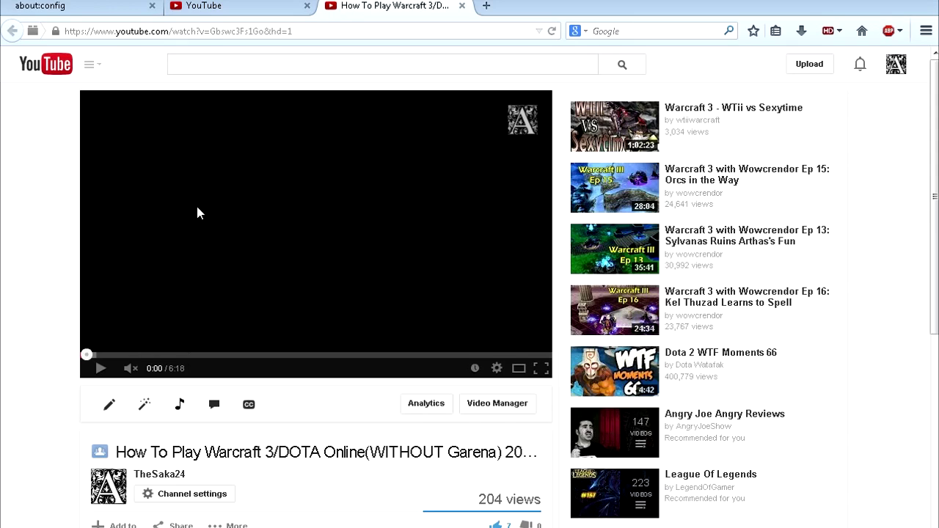
# Step: Check which player the Warcraft 3 video uses and test its playback by skipping to about 0:24, then pause it
pyautogui.rightClick(224, 162)
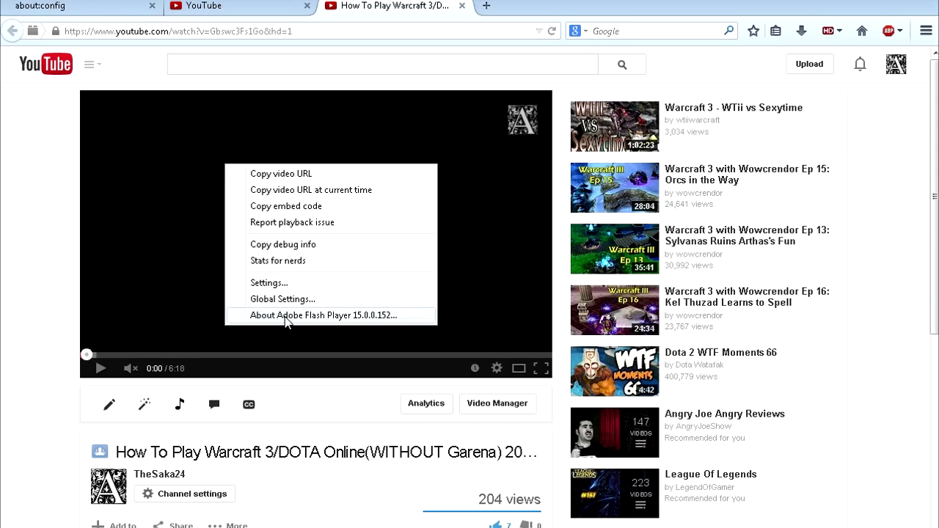
pyautogui.click(2, 299)
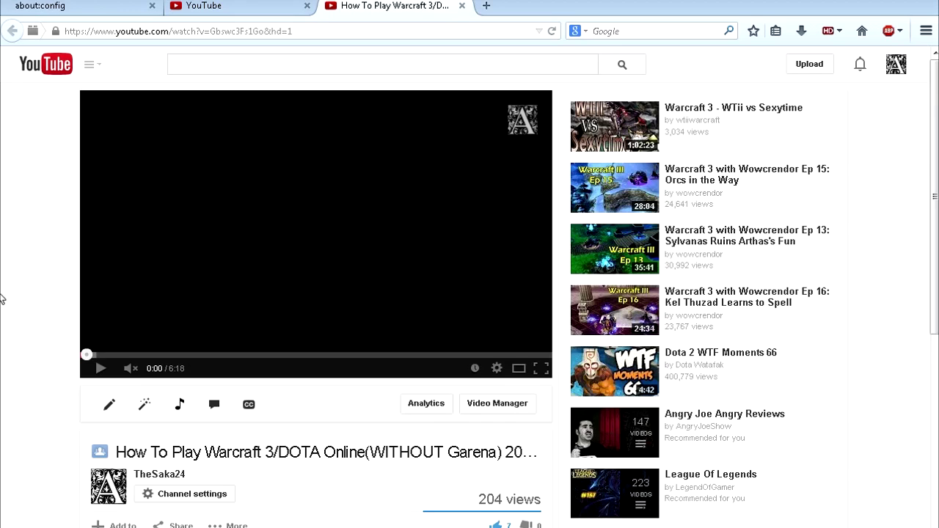
pyautogui.click(99, 368)
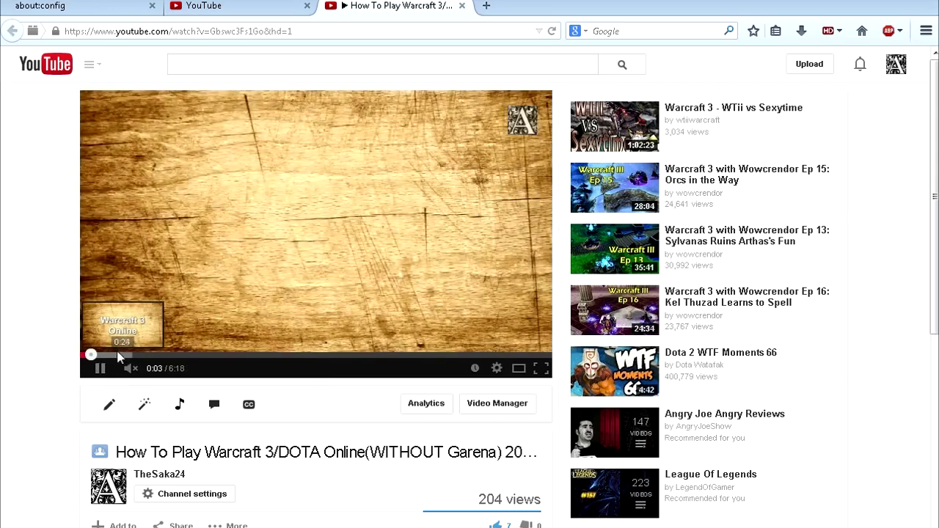
pyautogui.click(120, 355)
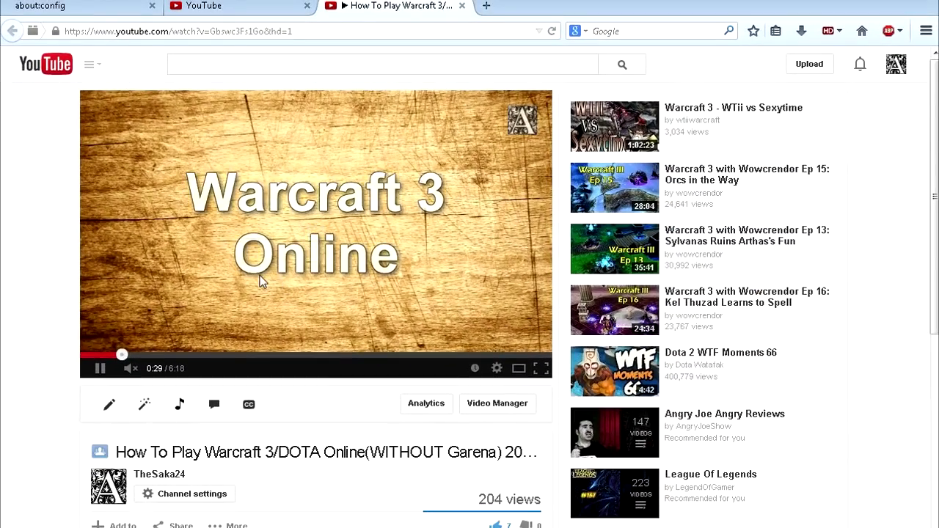
pyautogui.click(259, 276)
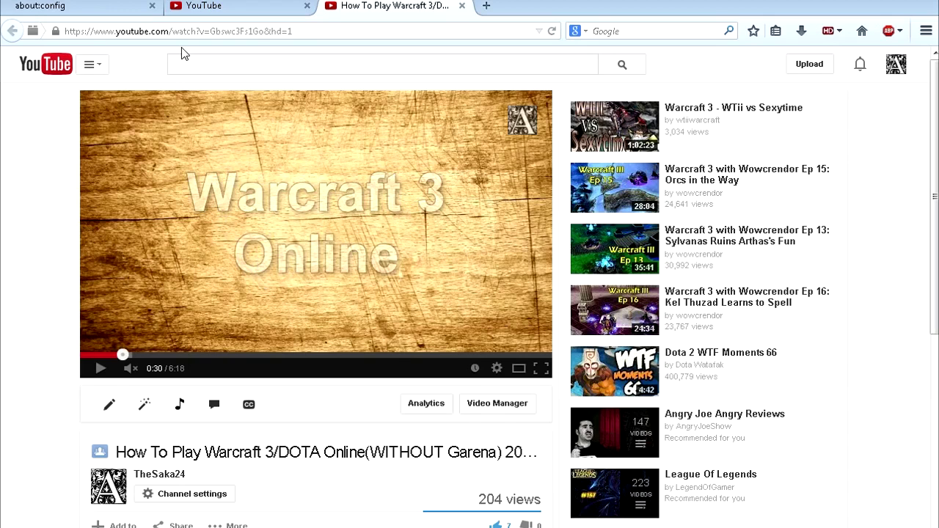
# Step: Request the HTML5 player on YouTube's HTML5 Video Player page
pyautogui.click(226, 7)
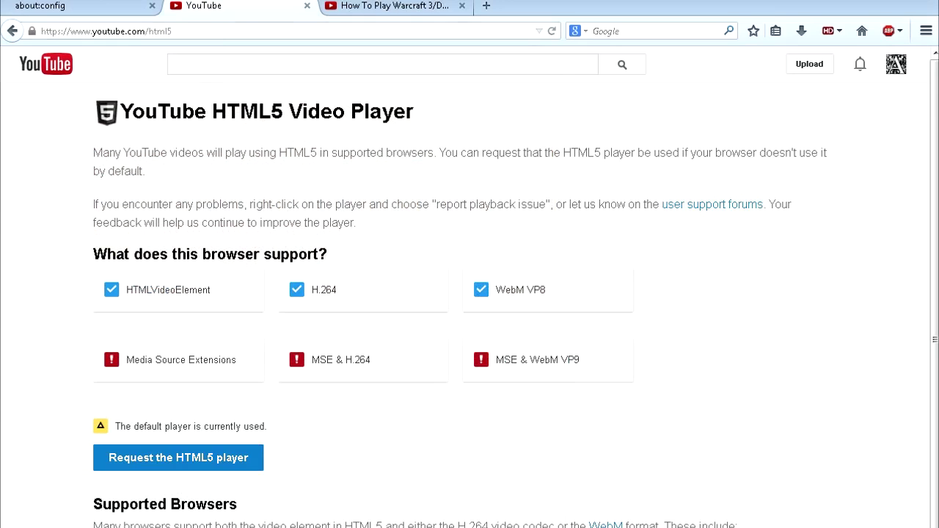
pyautogui.moveTo(123, 110); pyautogui.dragTo(460, 125)
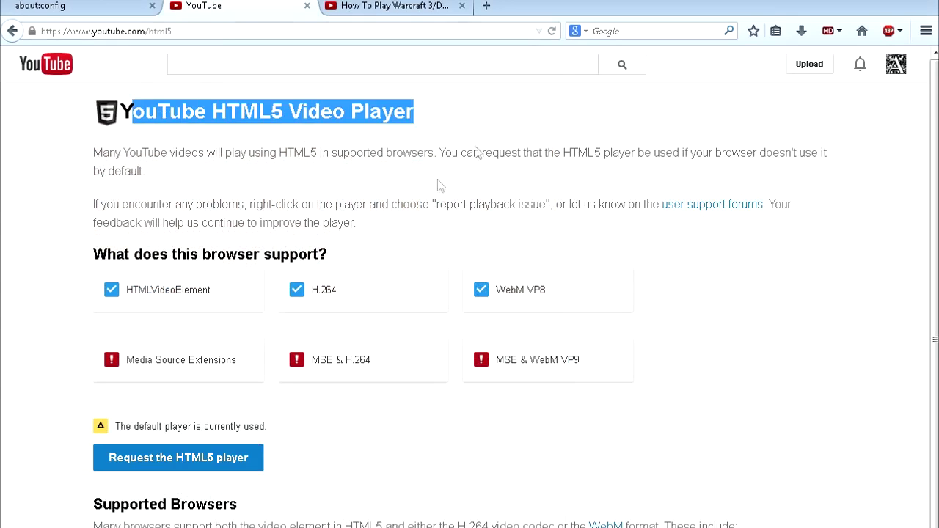
pyautogui.click(478, 152)
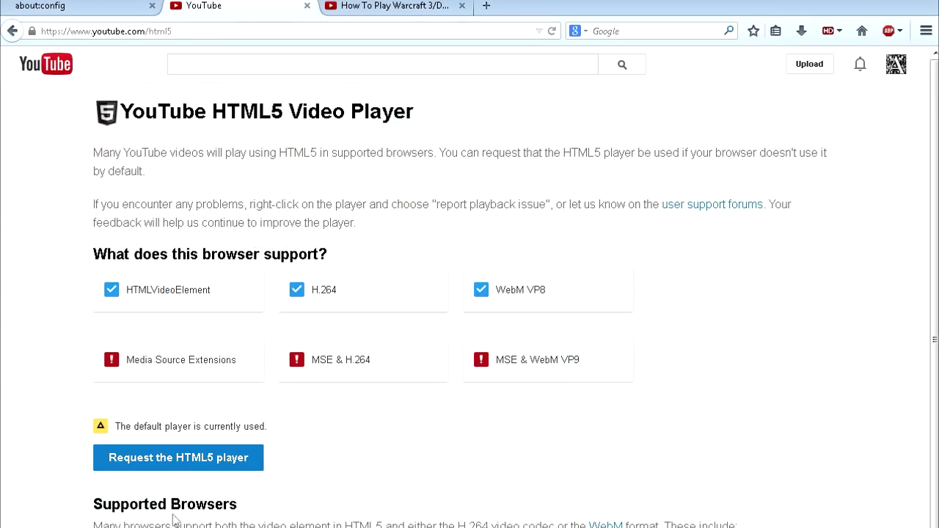
pyautogui.click(169, 466)
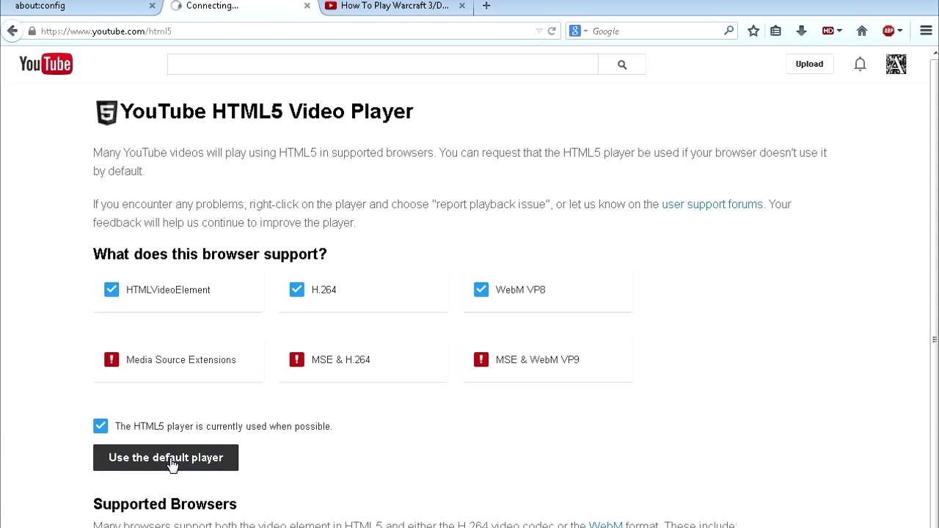
pyautogui.moveTo(131, 427); pyautogui.dragTo(271, 440)
# Step: Check the player type of the Warcraft 3 video again and test playback at several points up to 0:48, then pause it
pyautogui.click(395, 8)
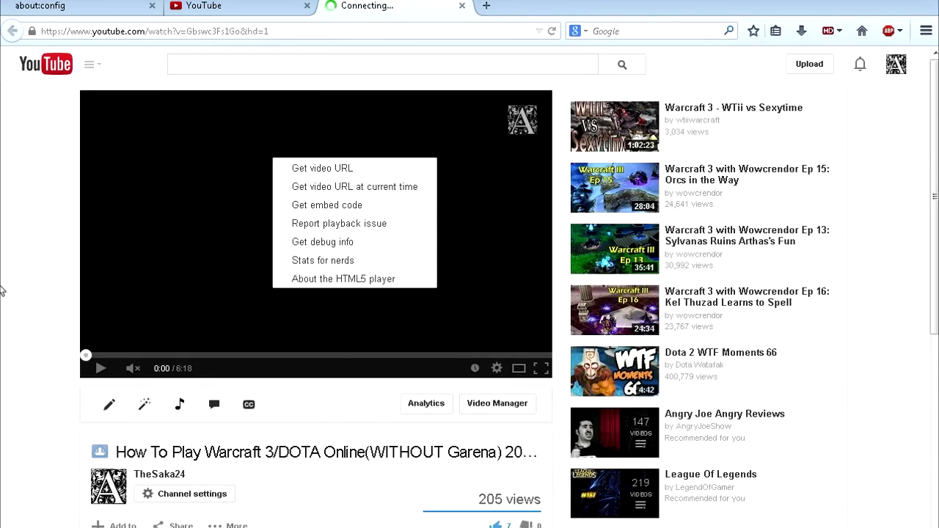
pyautogui.click(136, 397)
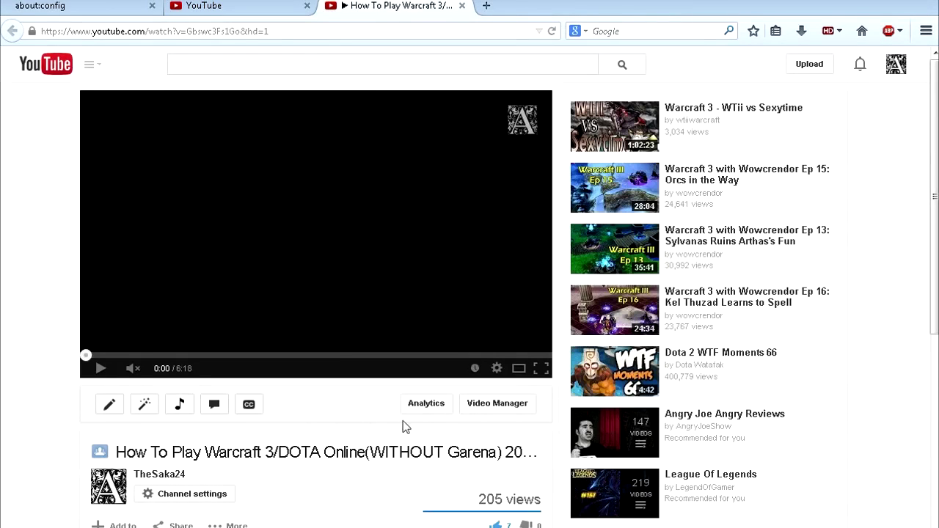
pyautogui.click(101, 368)
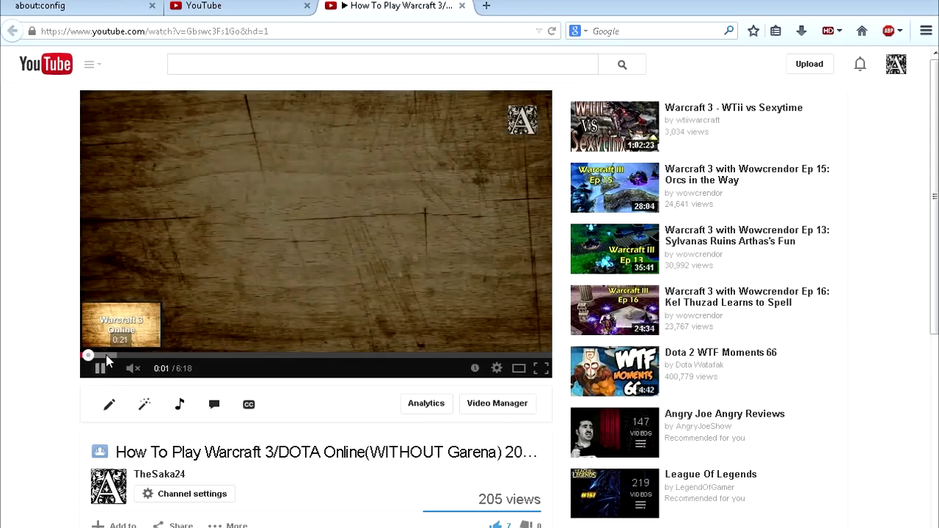
pyautogui.click(111, 357)
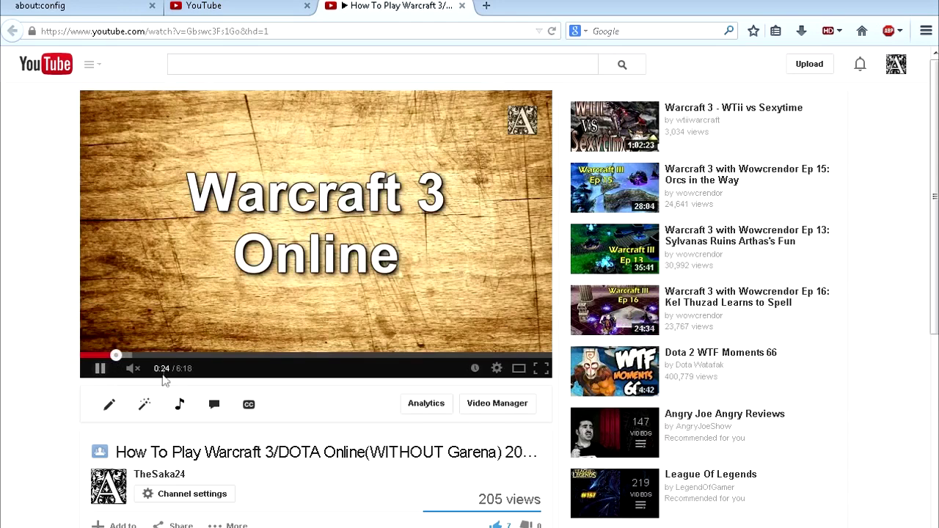
pyautogui.click(89, 358)
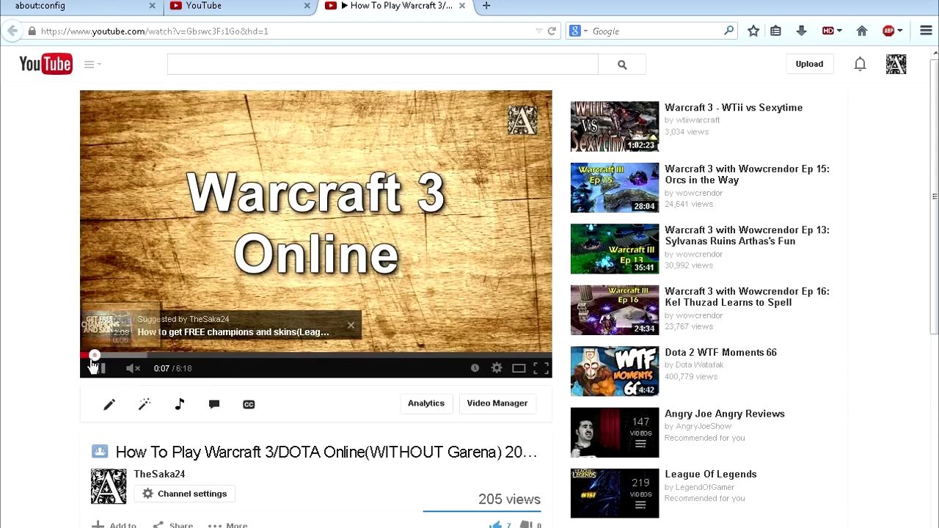
pyautogui.click(351, 326)
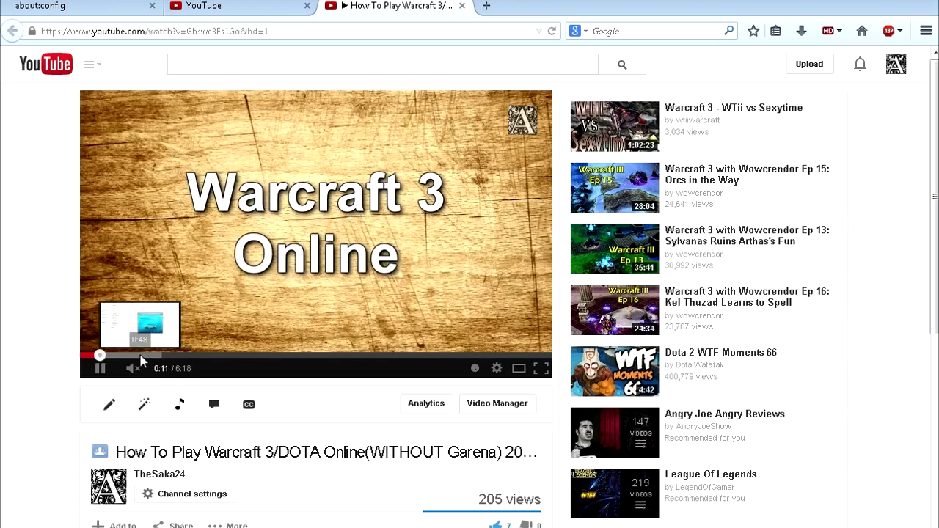
pyautogui.click(139, 358)
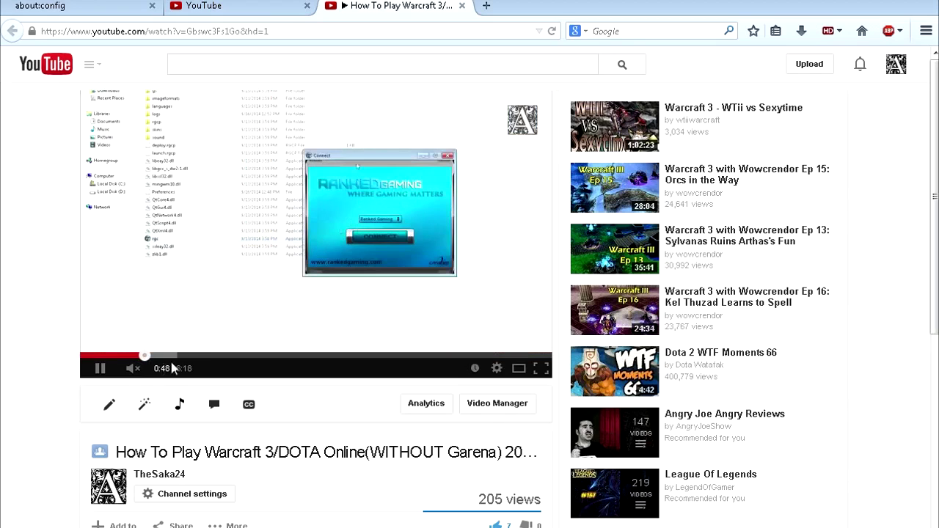
pyautogui.click(99, 369)
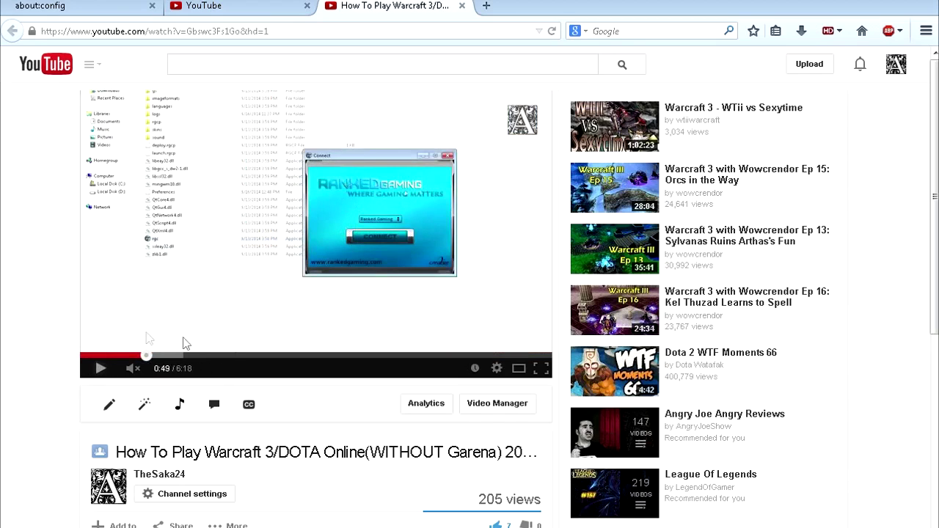
# Step: Examine the quality options offered for the paused Warcraft 3 video, keeping 360p
pyautogui.click(496, 369)
pyautogui.click(491, 336)
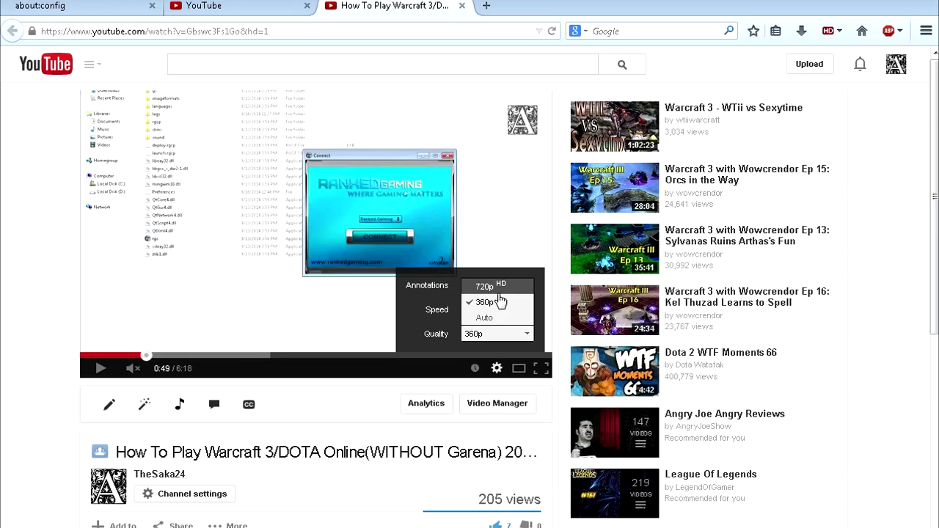
pyautogui.click(499, 300)
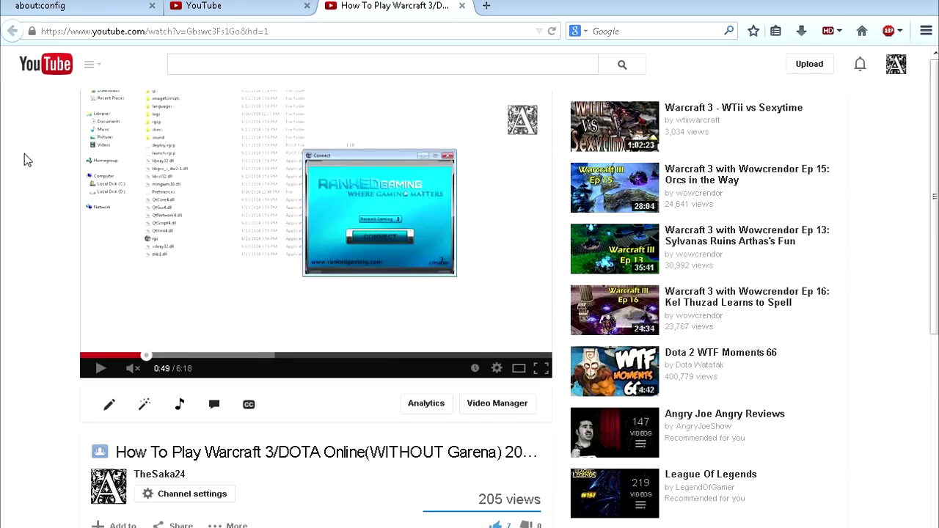
# Step: Set the media.mediasource.enabled preference to true in about:config
pyautogui.click(57, 10)
pyautogui.moveTo(127, 31); pyautogui.dragTo(70, 33)
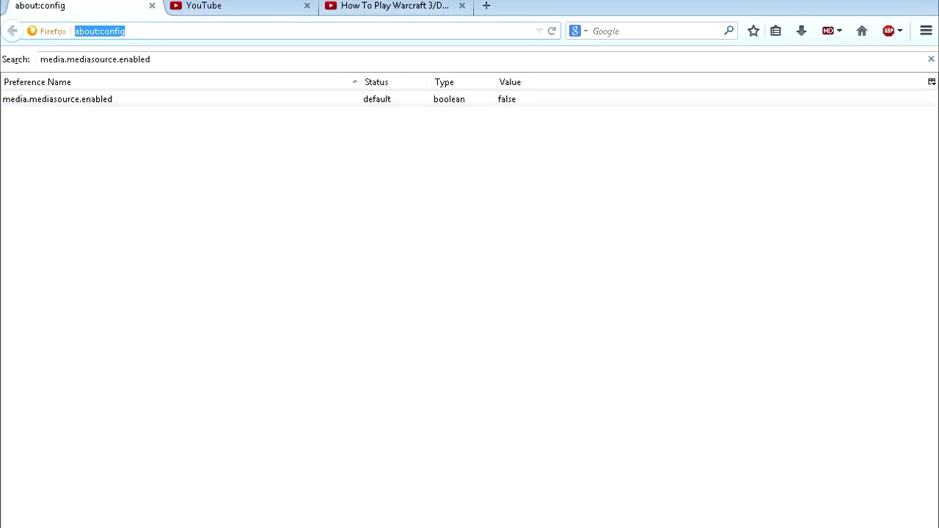
pyautogui.moveTo(152, 58); pyautogui.dragTo(40, 59)
pyautogui.moveTo(152, 58); pyautogui.dragTo(39, 58)
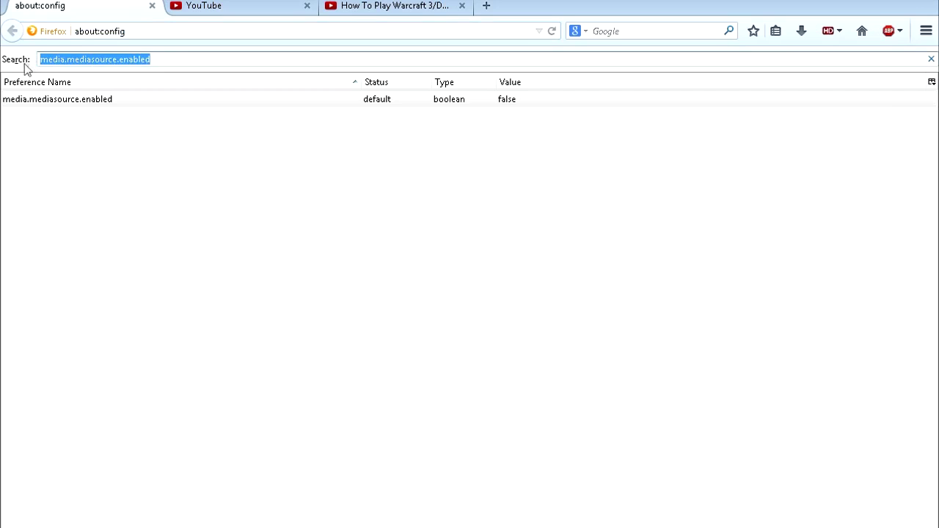
pyautogui.click(523, 107)
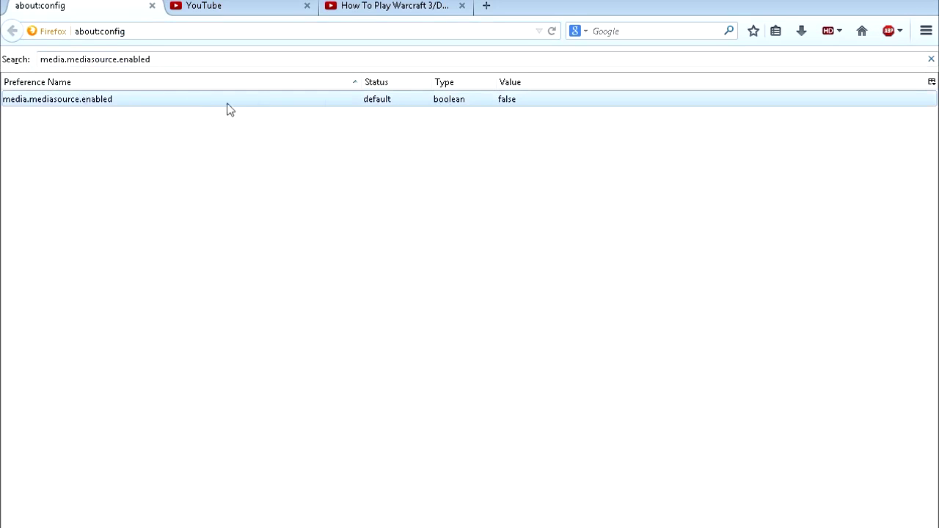
pyautogui.doubleClick(530, 106)
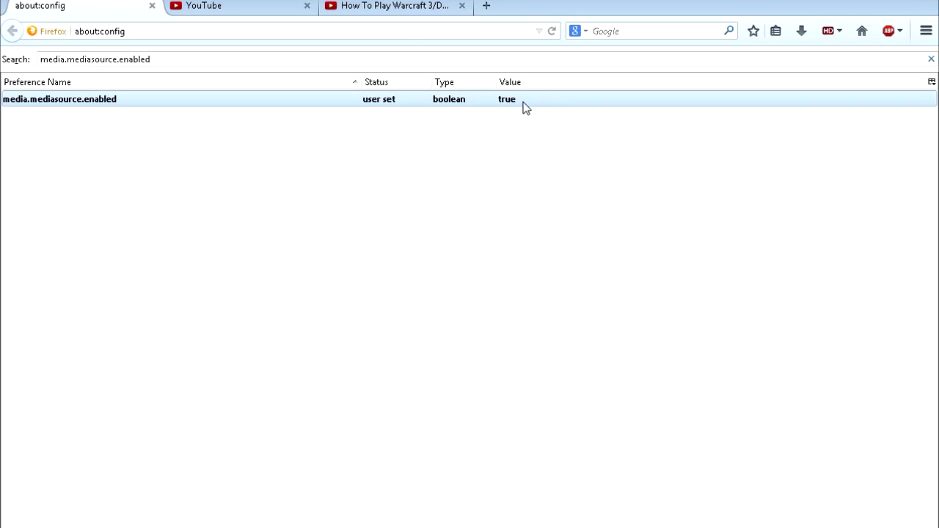
# Step: Reload the Warcraft 3 video page and examine which playback qualities the player offers
pyautogui.click(383, 9)
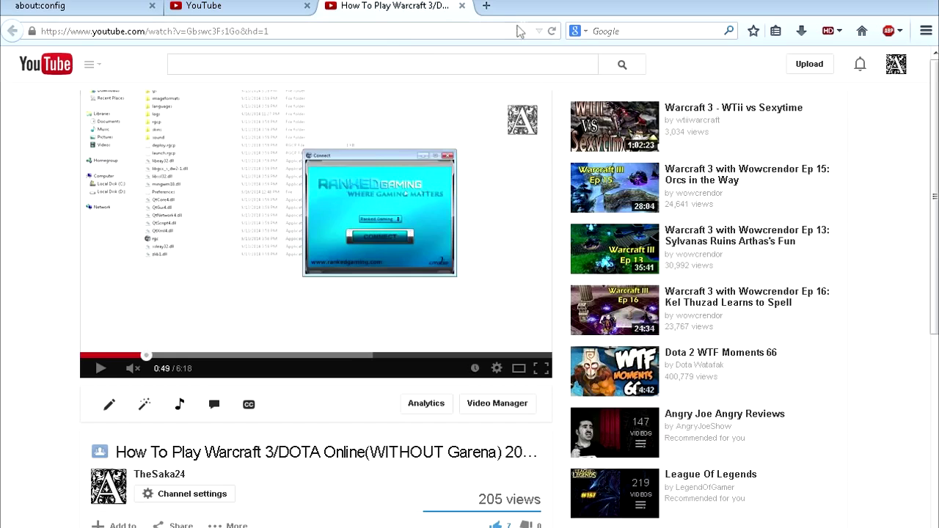
pyautogui.click(553, 33)
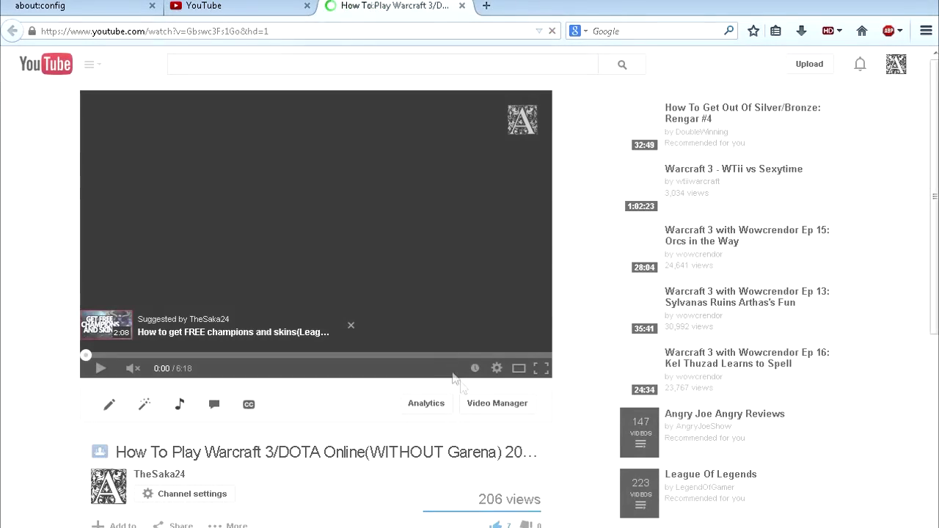
pyautogui.click(497, 368)
pyautogui.click(499, 334)
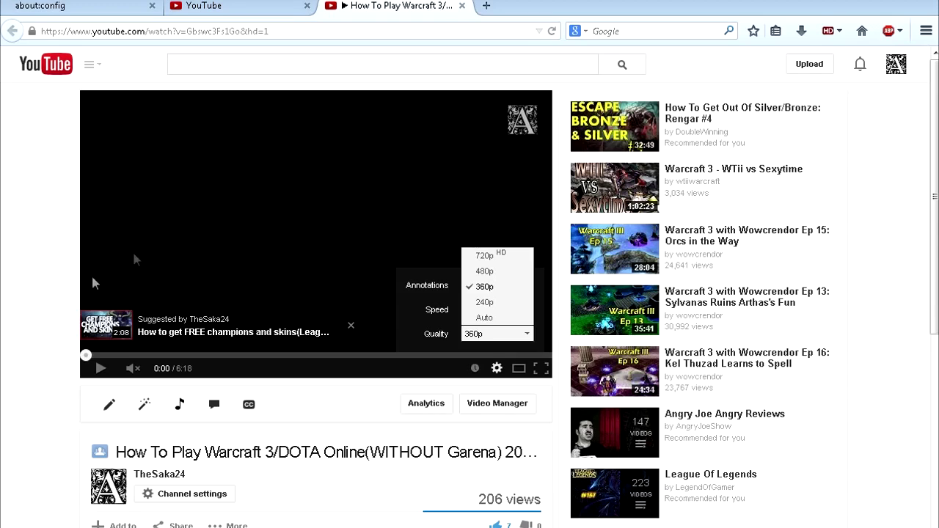
pyautogui.click(1, 381)
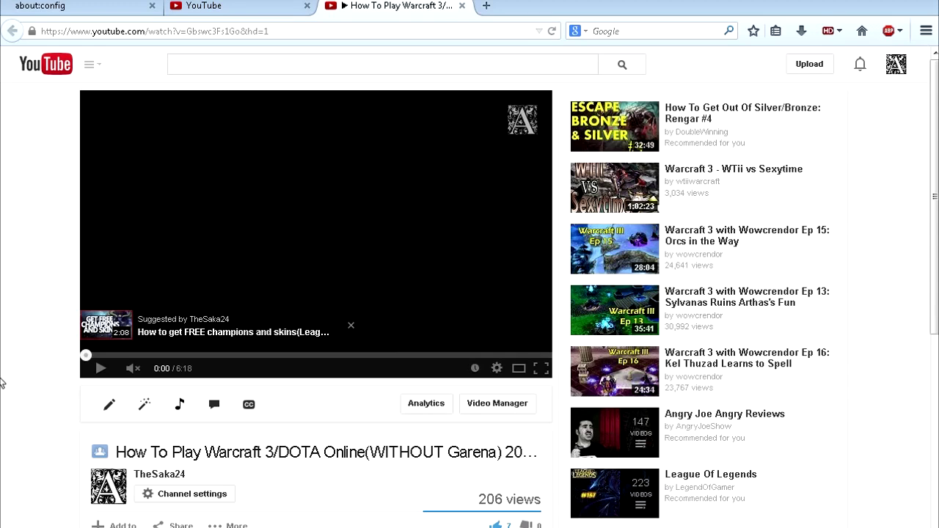